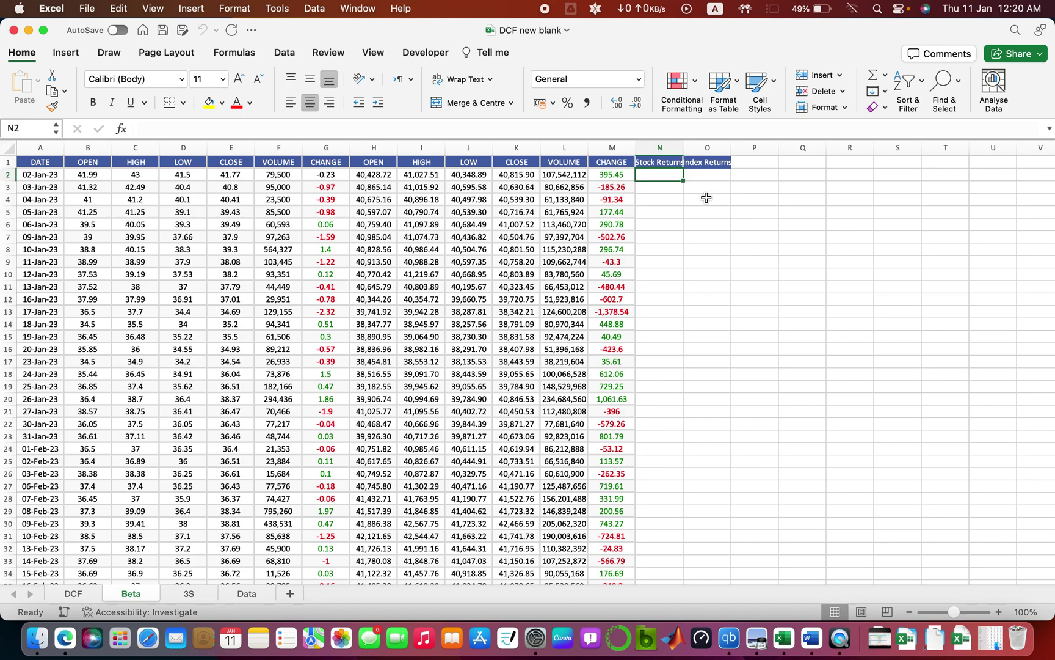
Examine the stock and index price columns on the Beta sheet, especially the two CLOSE columns.
scroll(326, 301, "up", 2)
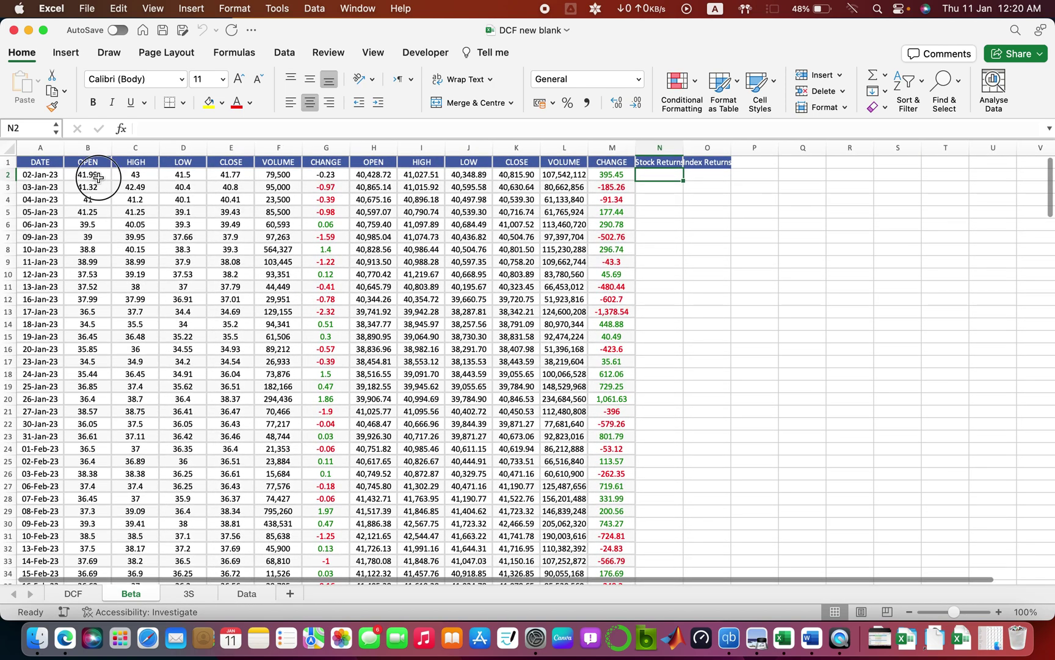
left_click(98, 178)
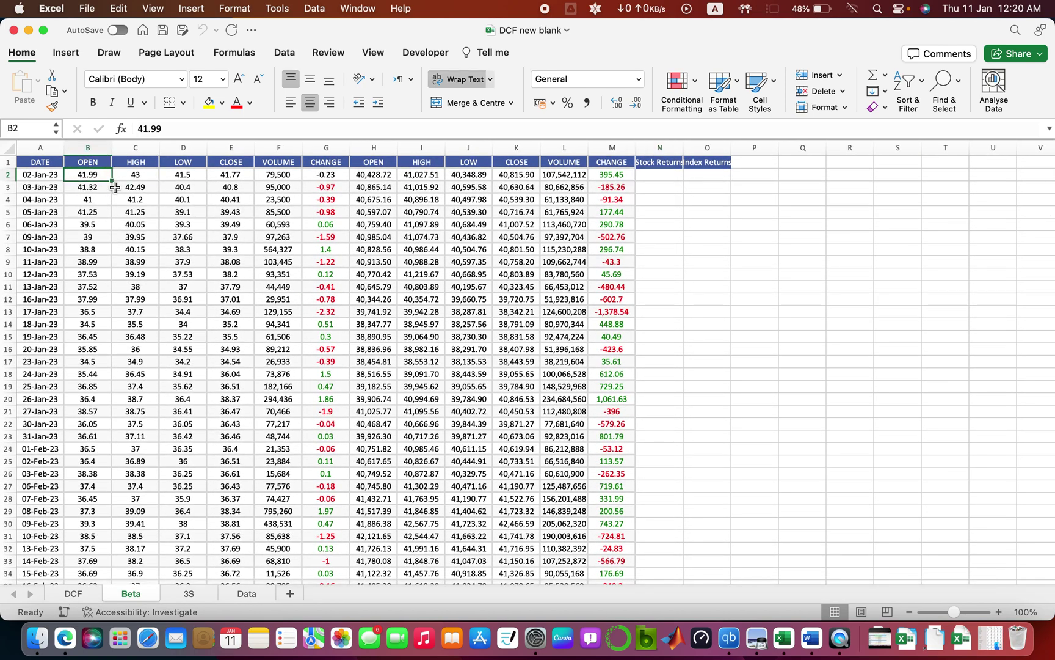
left_click_drag(92, 162, 272, 148)
left_click(87, 211)
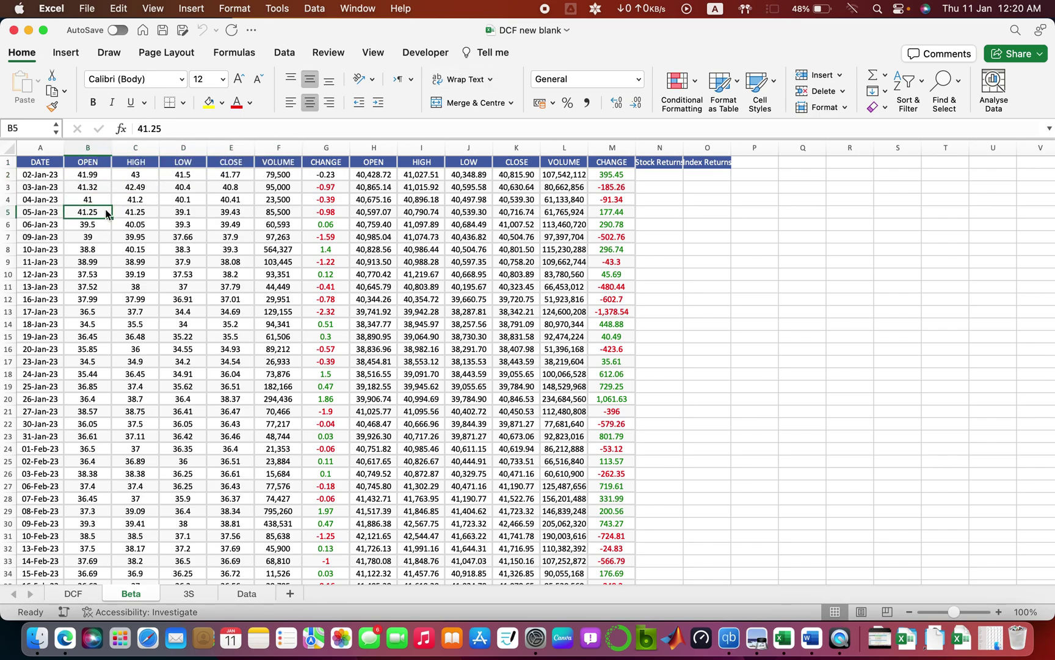
left_click(243, 177)
left_click(386, 178)
left_click(515, 178)
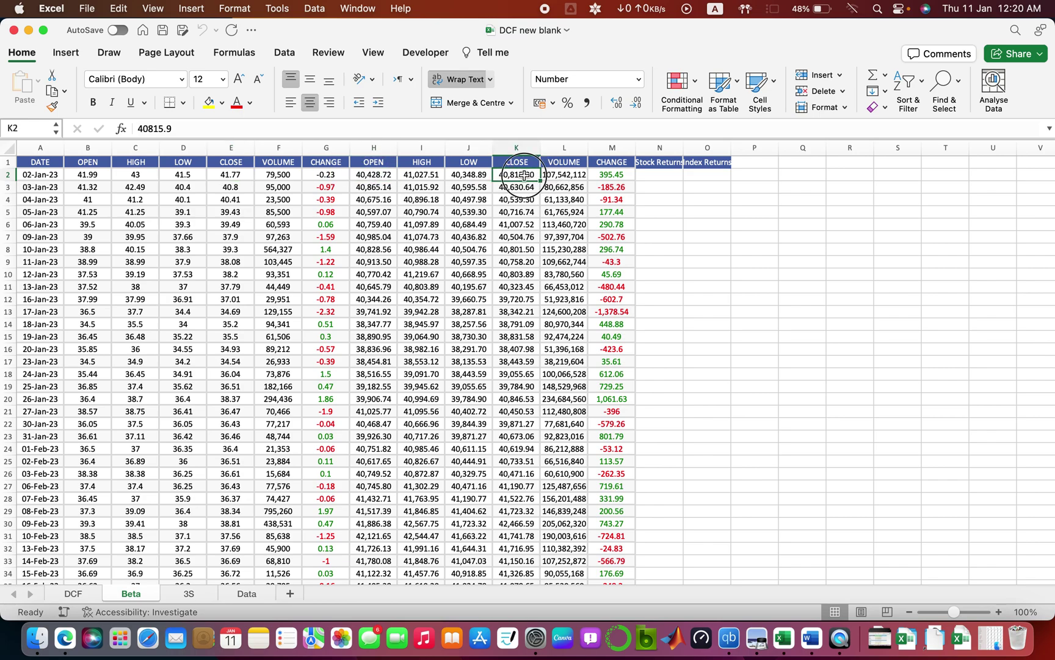
left_click(342, 249)
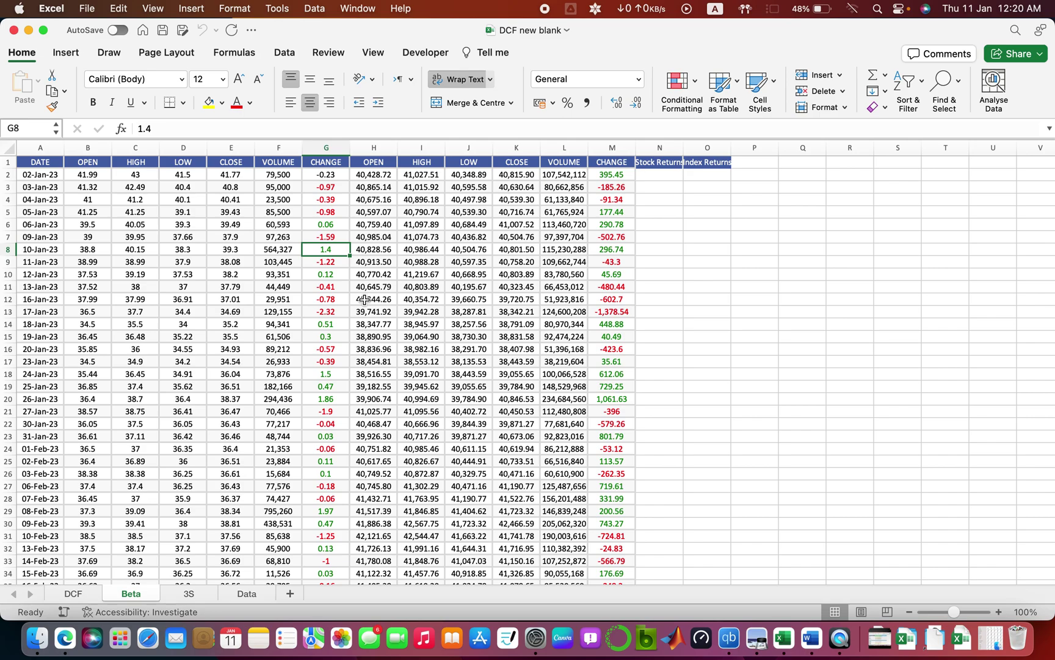
Enter the formula =LN(E3/E2) in N3 to calculate the first daily log return of the stock.
left_click(664, 177)
left_click(665, 188)
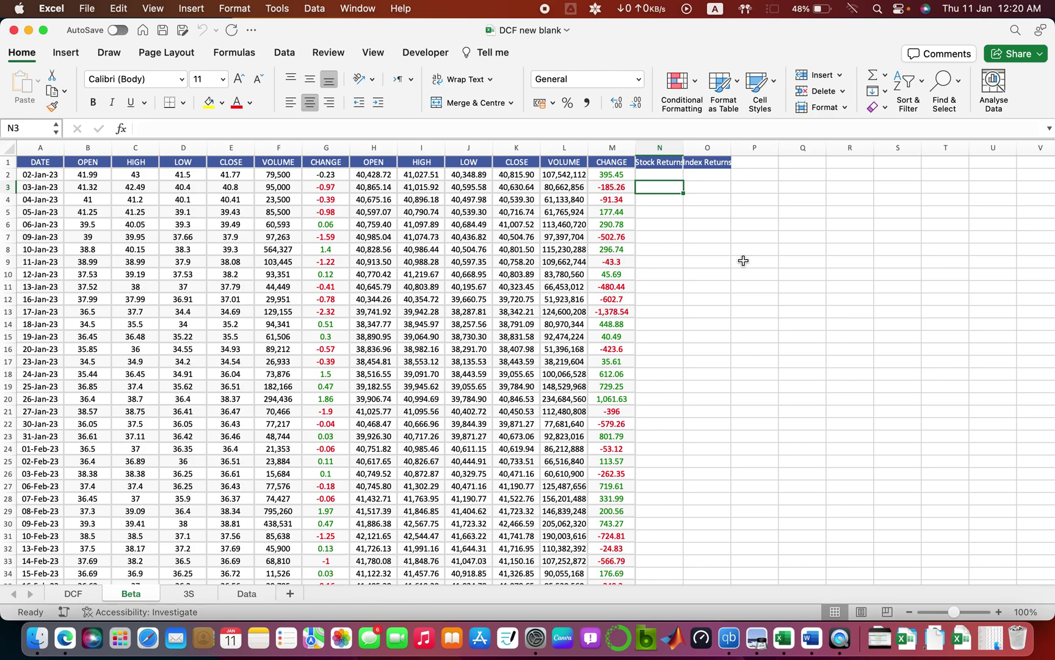
type("=ln(")
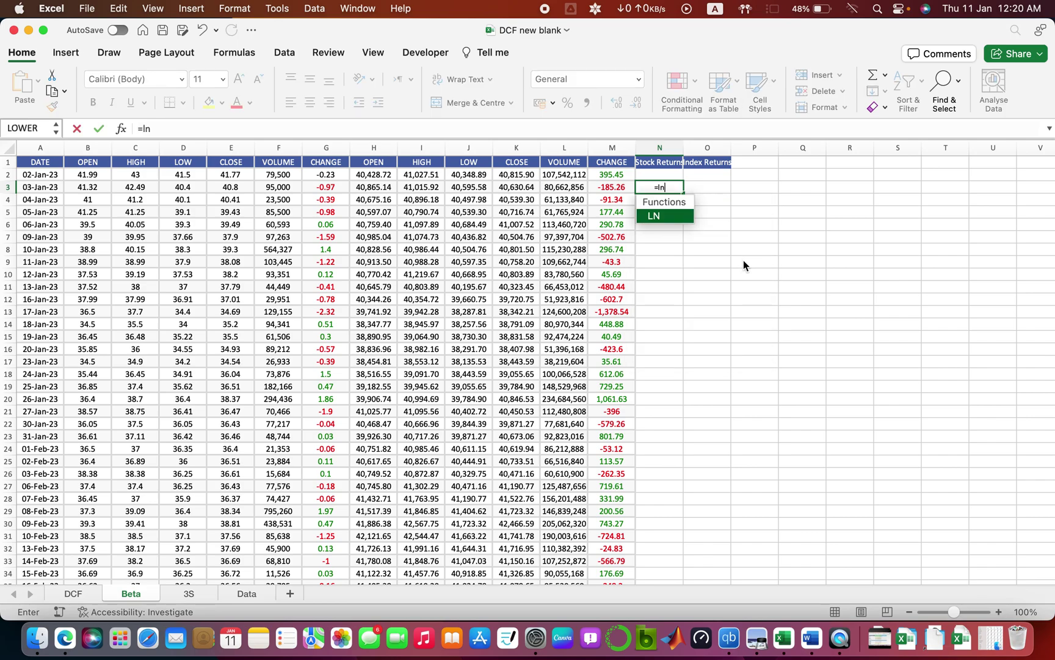
key("Left")
key("Left")
key("Left")
key("Left")
key("Left")
key("Left")
key("Left")
key("Left")
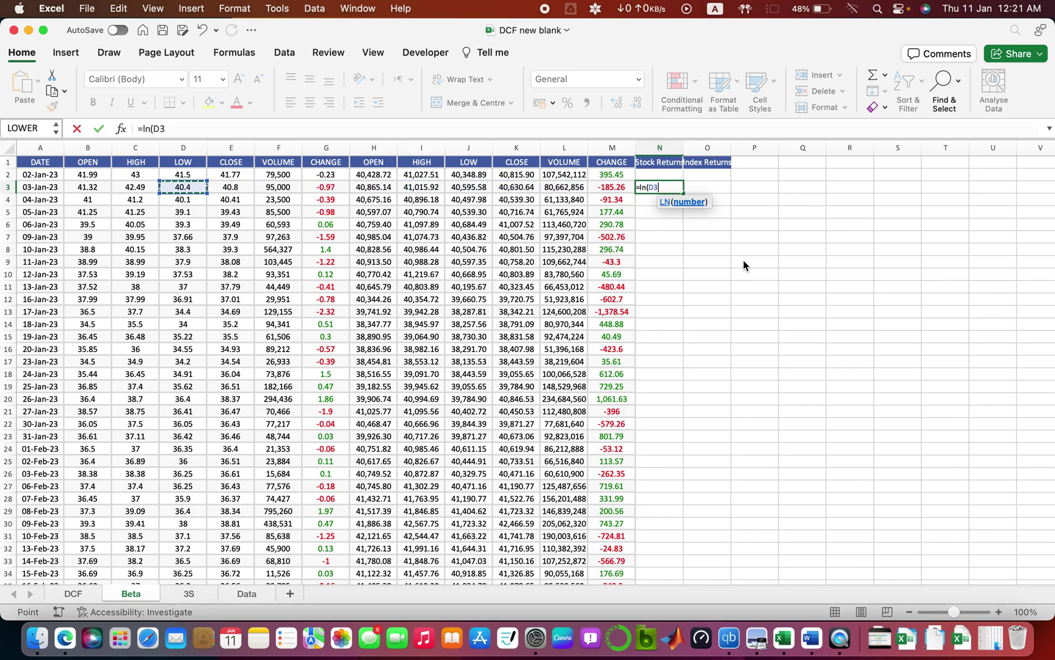
key("Left")
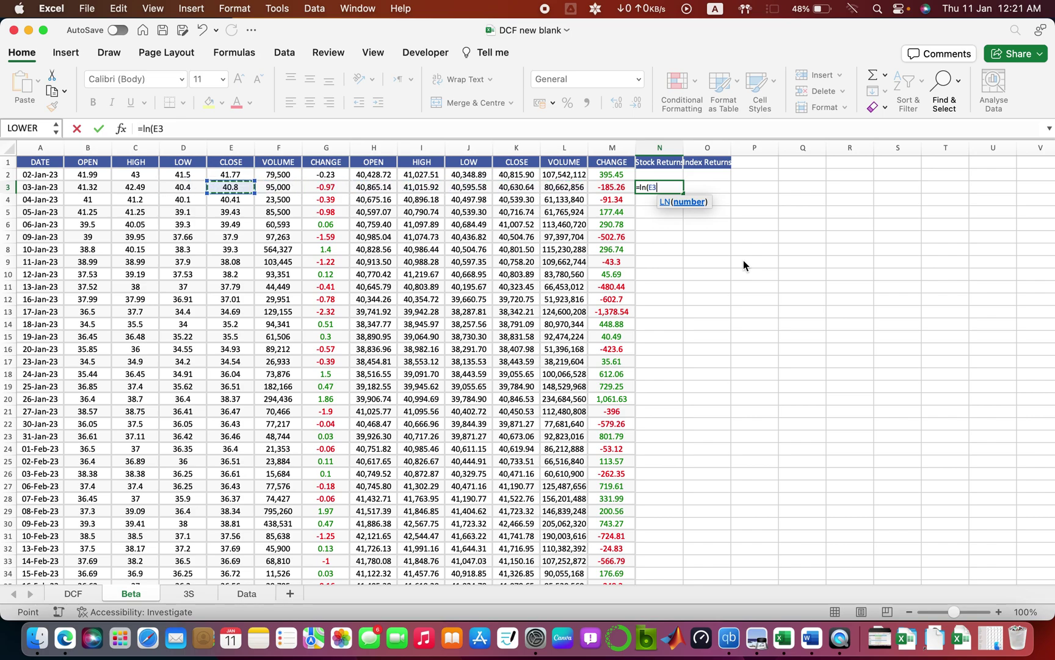
type("/")
key("Up")
key("Up")
key("Left")
key("Left")
key("Left")
key("Left")
key("Left")
key("Left")
key("Left")
key("Left")
key("Left")
key("Down")
type(")")
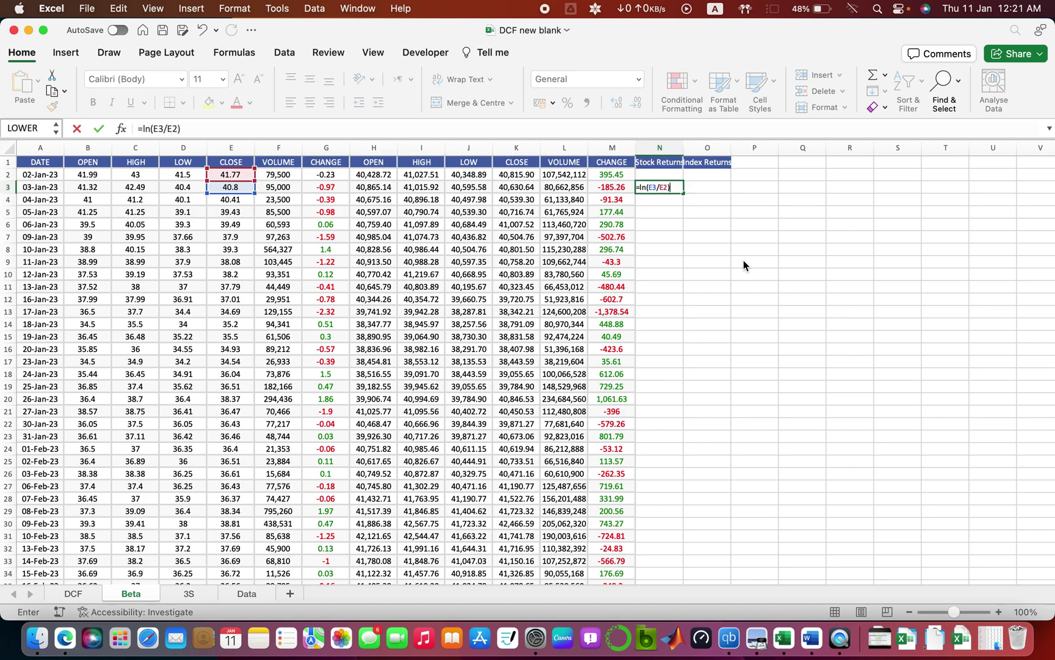
key("Return")
key("Up")
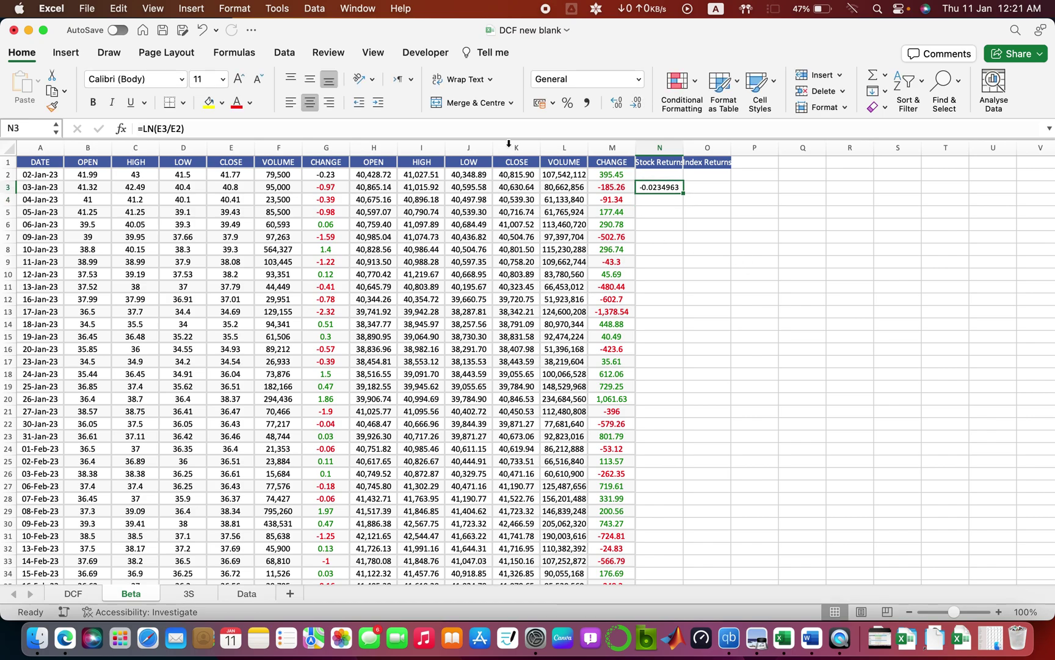
Format N3 as a percentage with two decimals and widen column N slightly to fit the Stock Returns header.
left_click(567, 103)
left_click(622, 102)
left_click(623, 102)
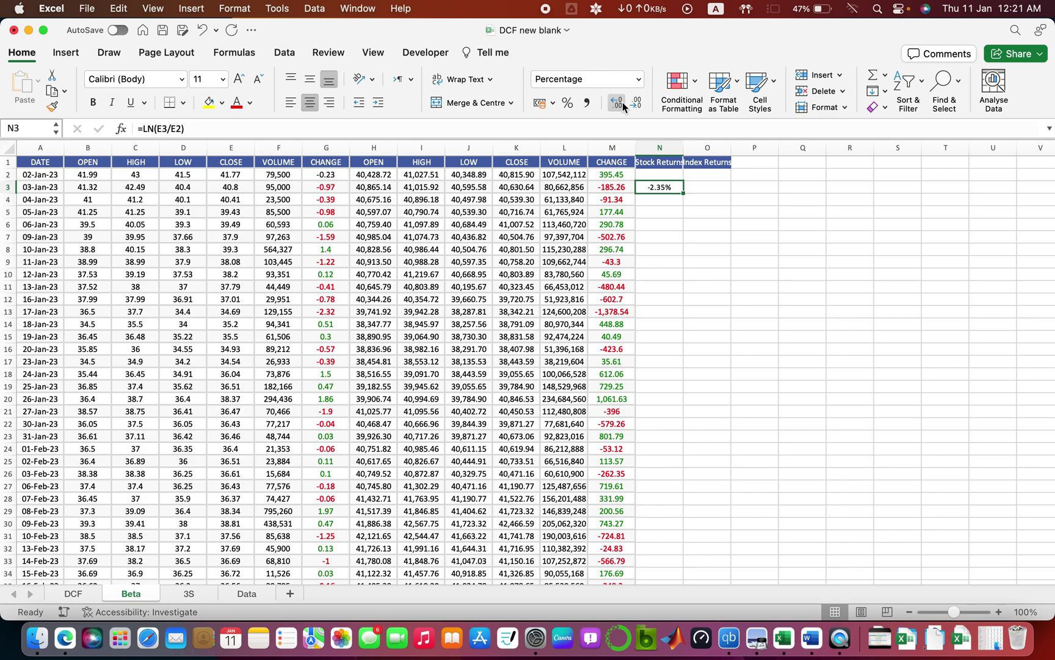
left_click_drag(684, 145, 692, 194)
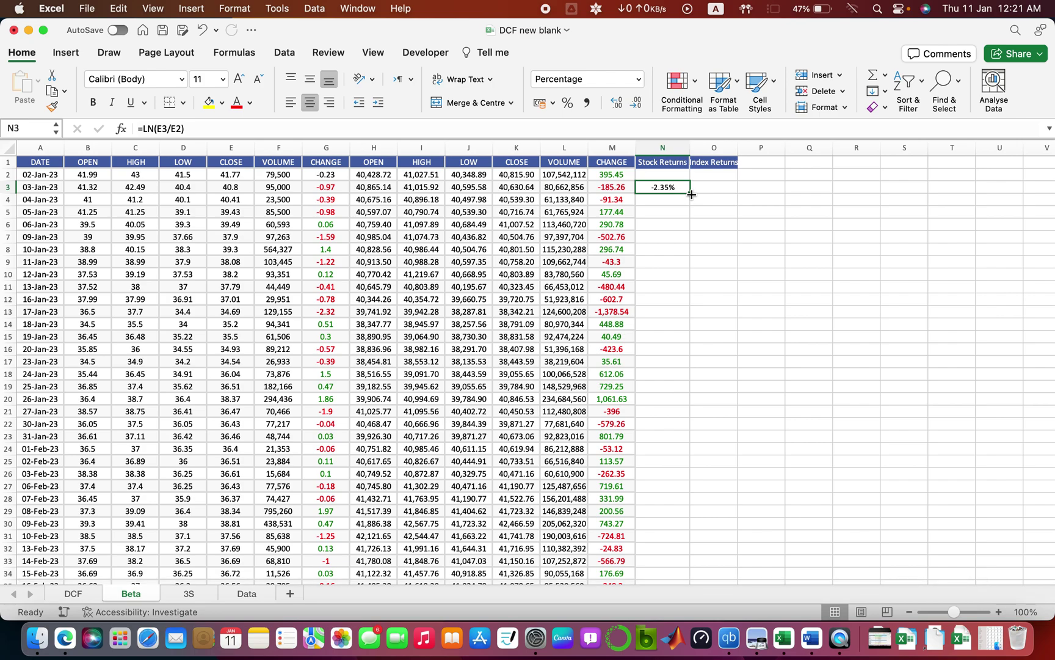
Fill the stock return formula from N3 down through the last data row, 246.
double_click(691, 194)
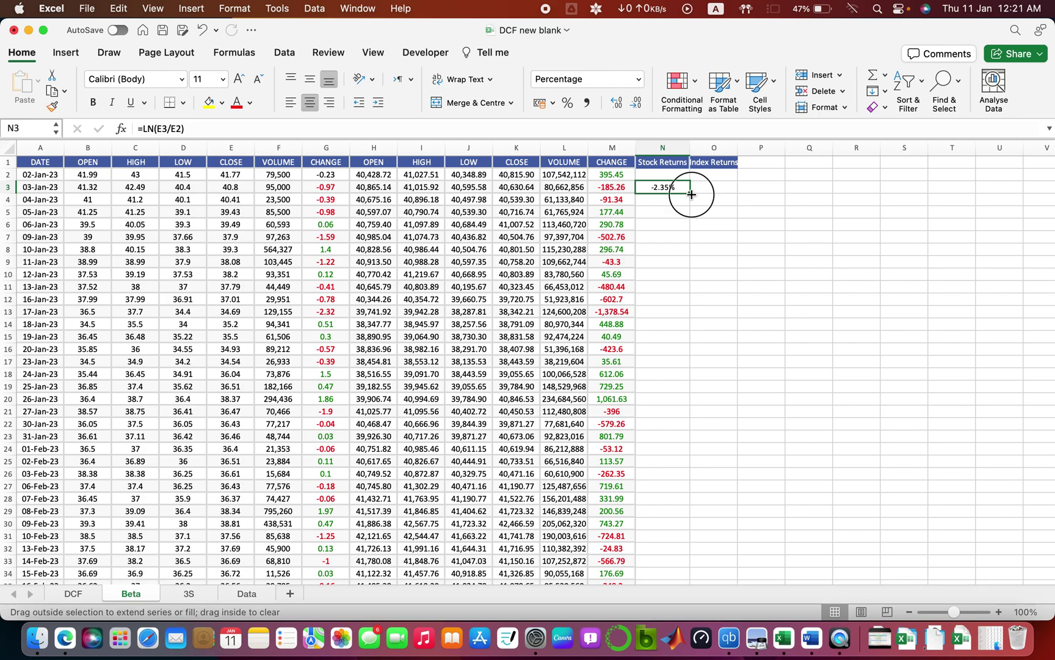
left_click(663, 238)
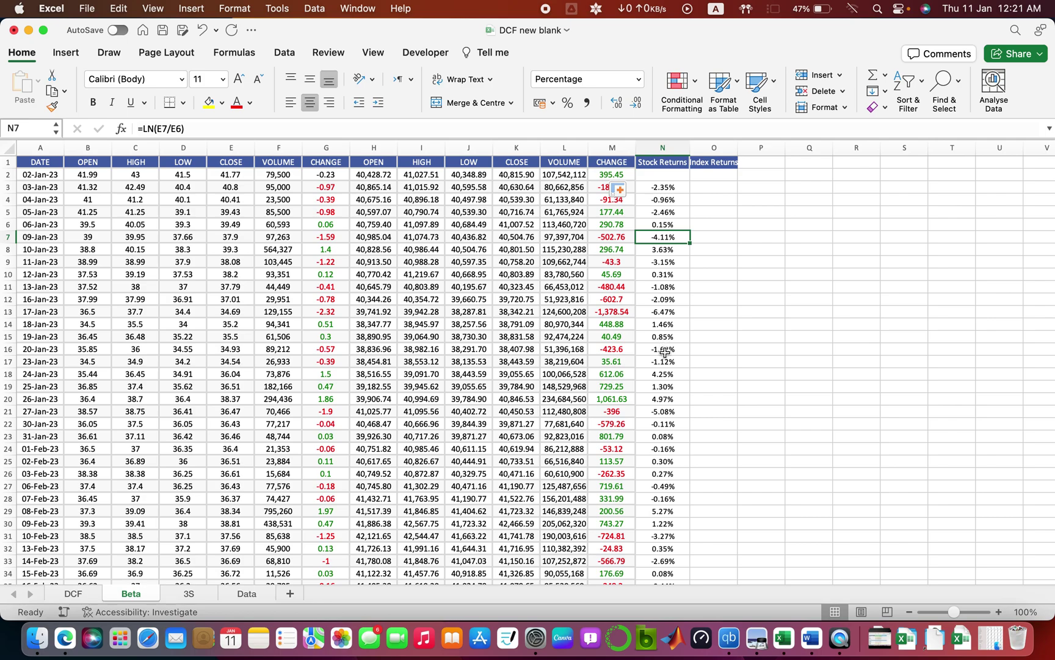
left_click(661, 403)
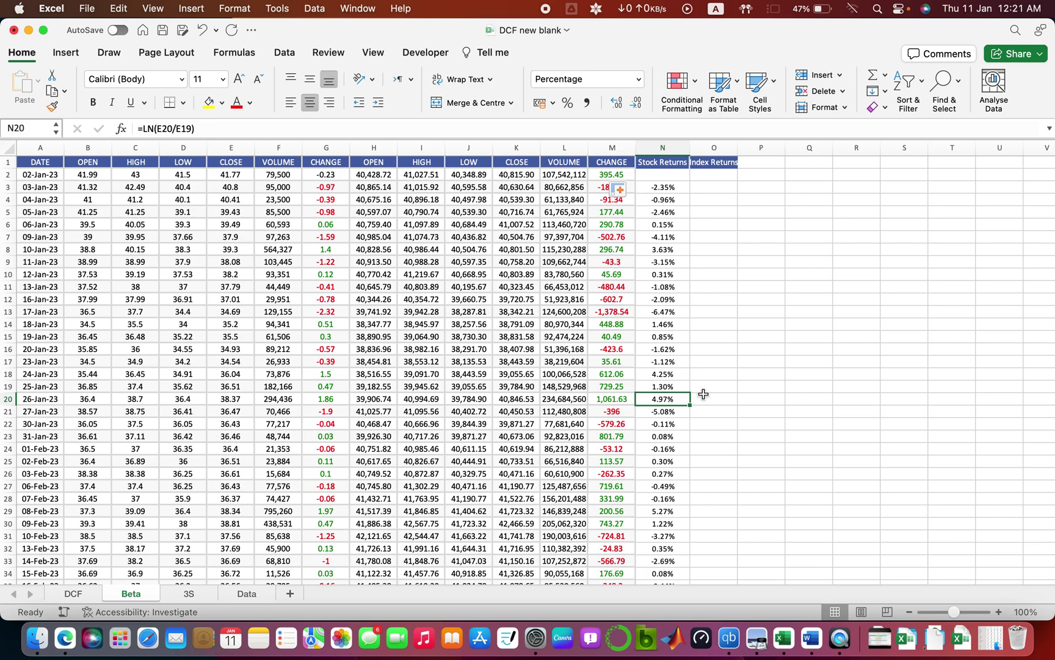
Enter the formula =LN(K3/K2) in O3 to calculate the first daily log return of the index.
left_click(706, 185)
type("=ln(")
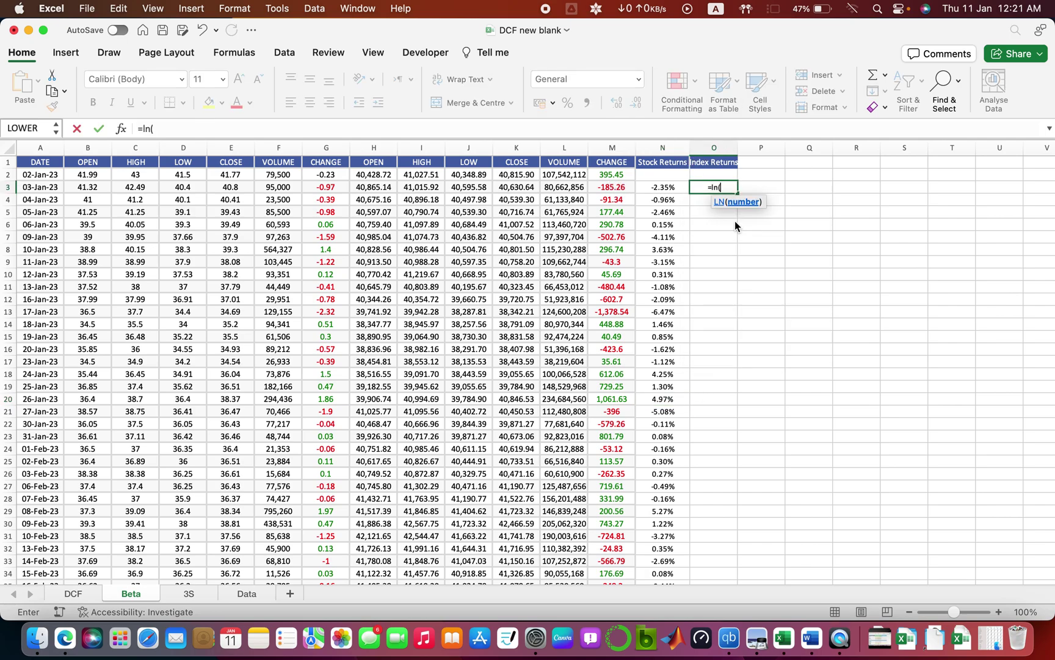
left_click(517, 188)
type("/")
left_click(520, 171)
type(")")
key("Return")
key("Up")
Format O3 as a percentage with two decimals and fill its formula down through the last data row, 246.
left_click(568, 106)
left_click(616, 104)
left_click(616, 104)
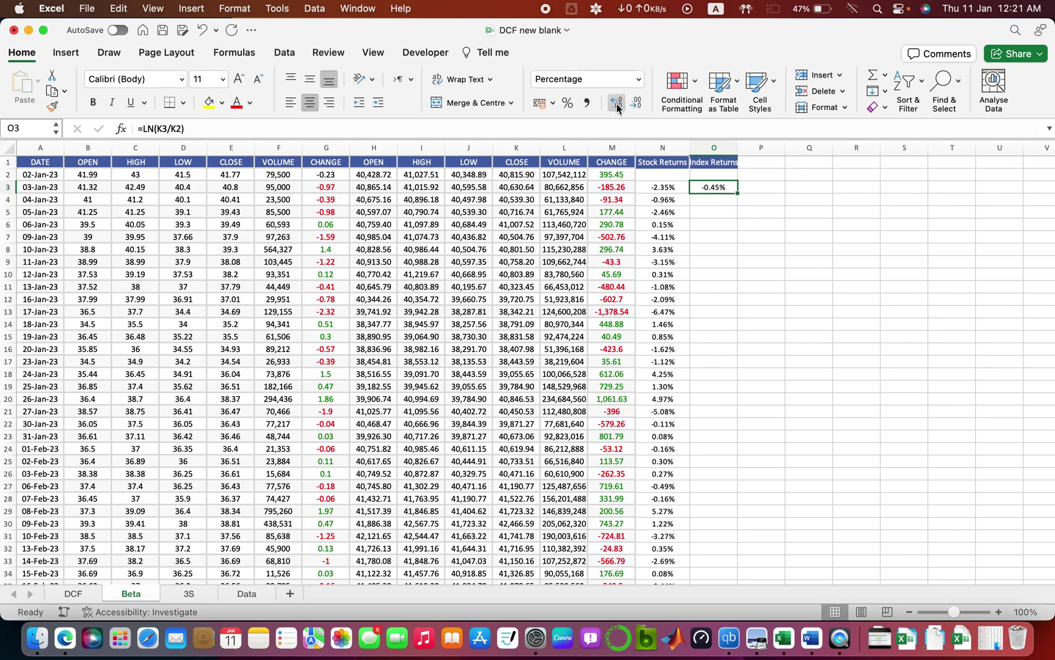
double_click(738, 193)
Calculate the stock's beta in Q4 with =SLOPE(N3:N246,O3:O246), using stock returns as known y values and index returns as known x values.
left_click(763, 199)
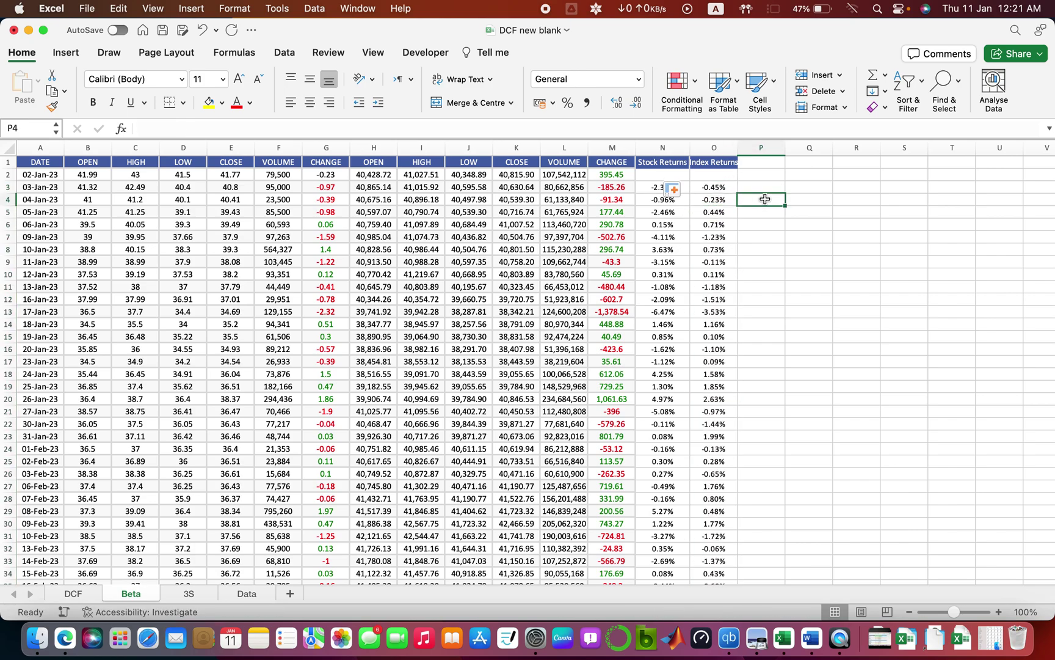
key("Right")
key("Right")
key("Left")
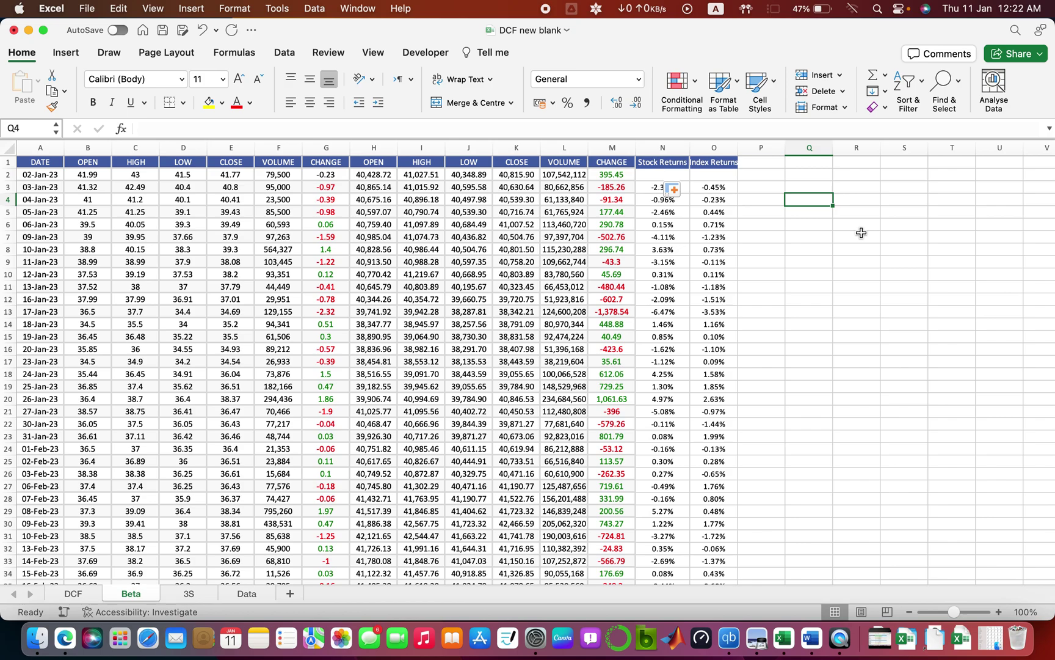
type("=")
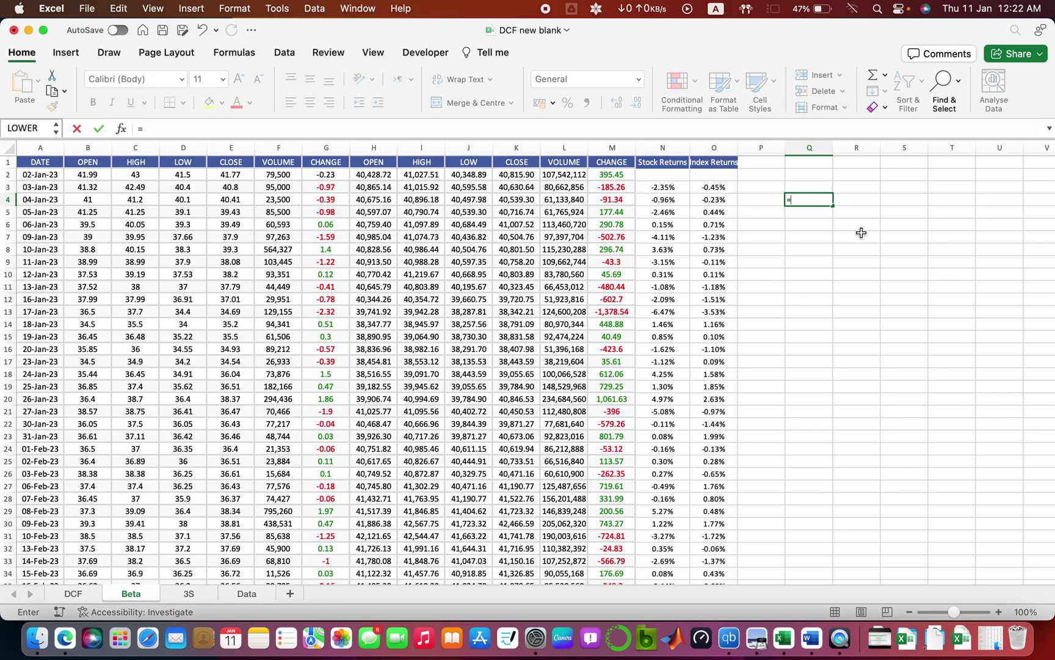
type("slop")
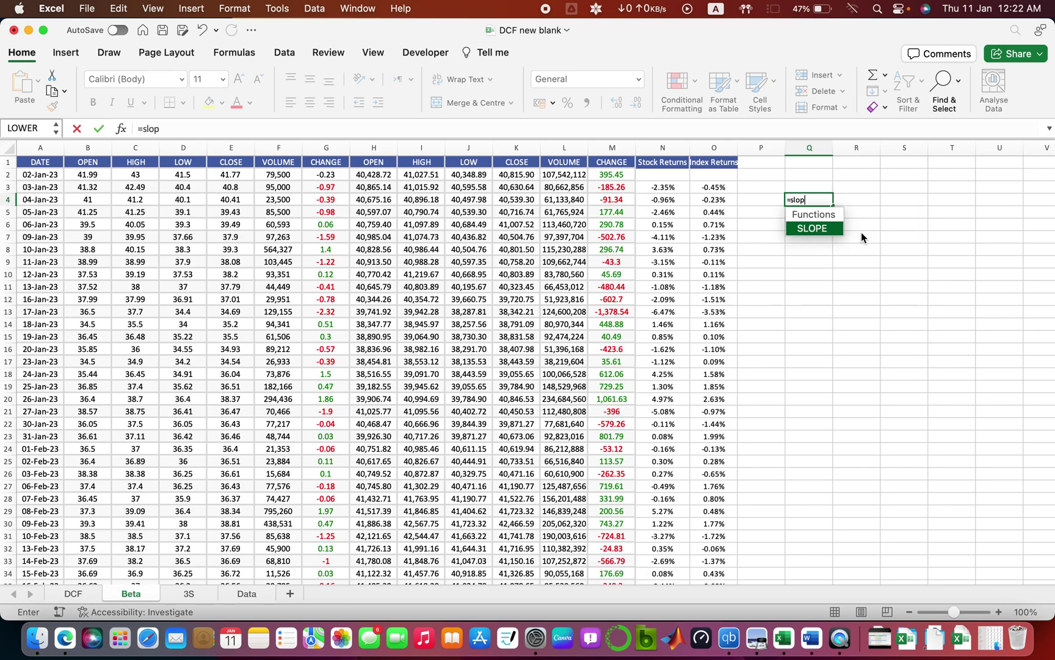
key("Tab")
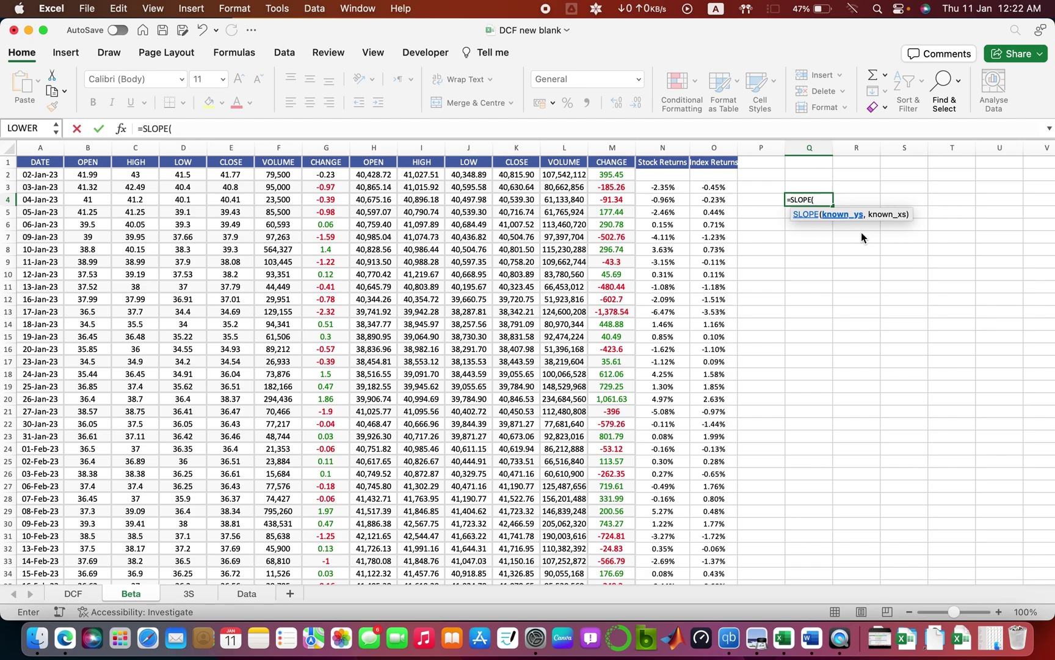
left_click(674, 188)
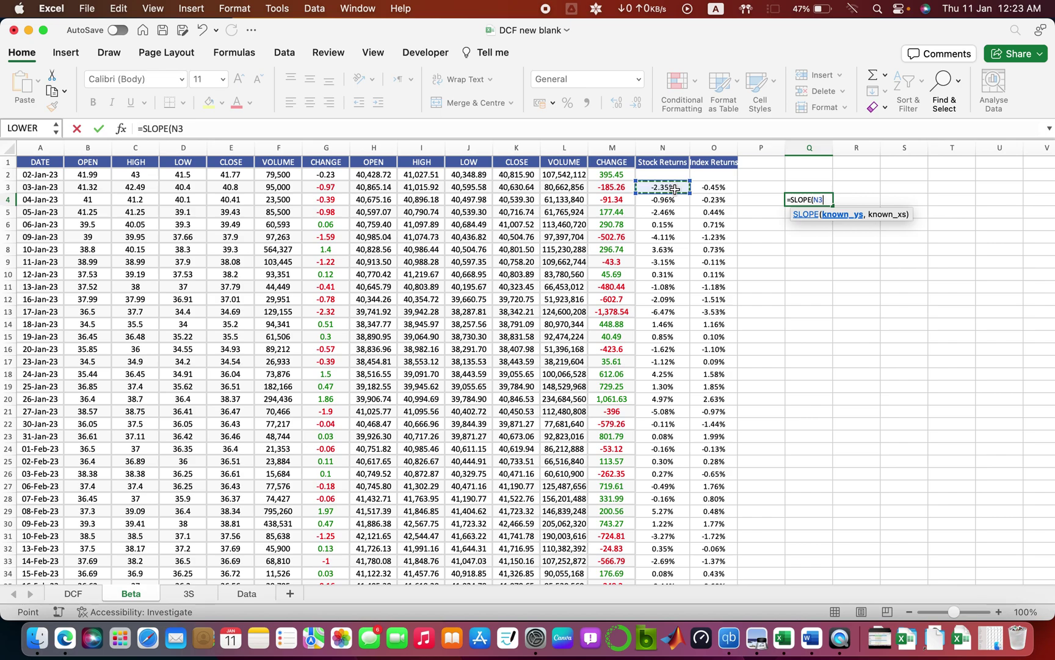
key("super+shift+Down")
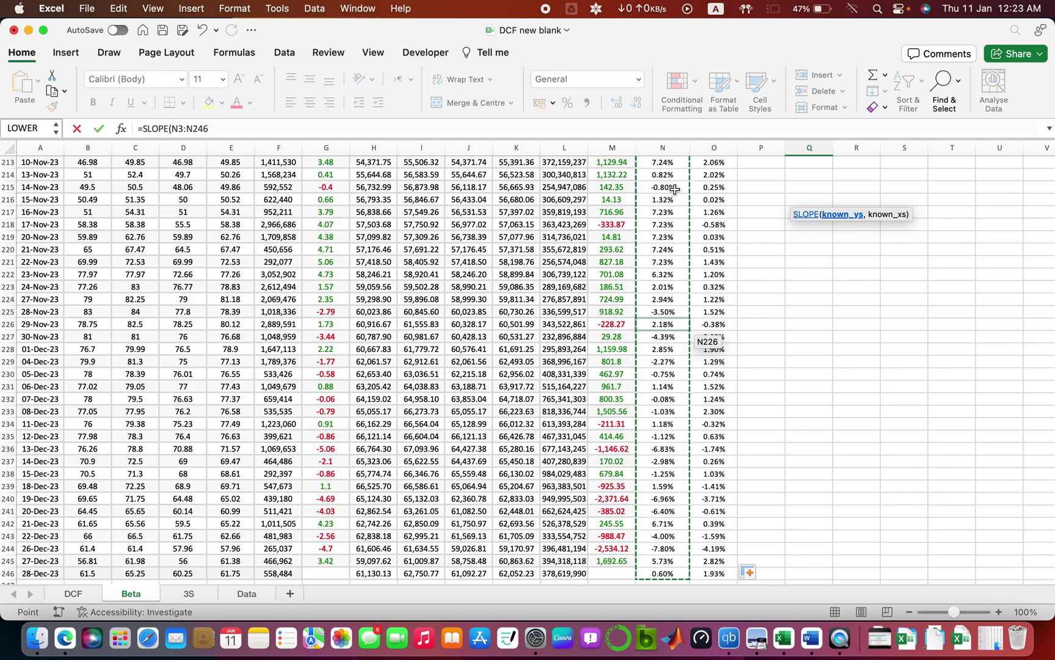
type(",")
left_click(722, 200)
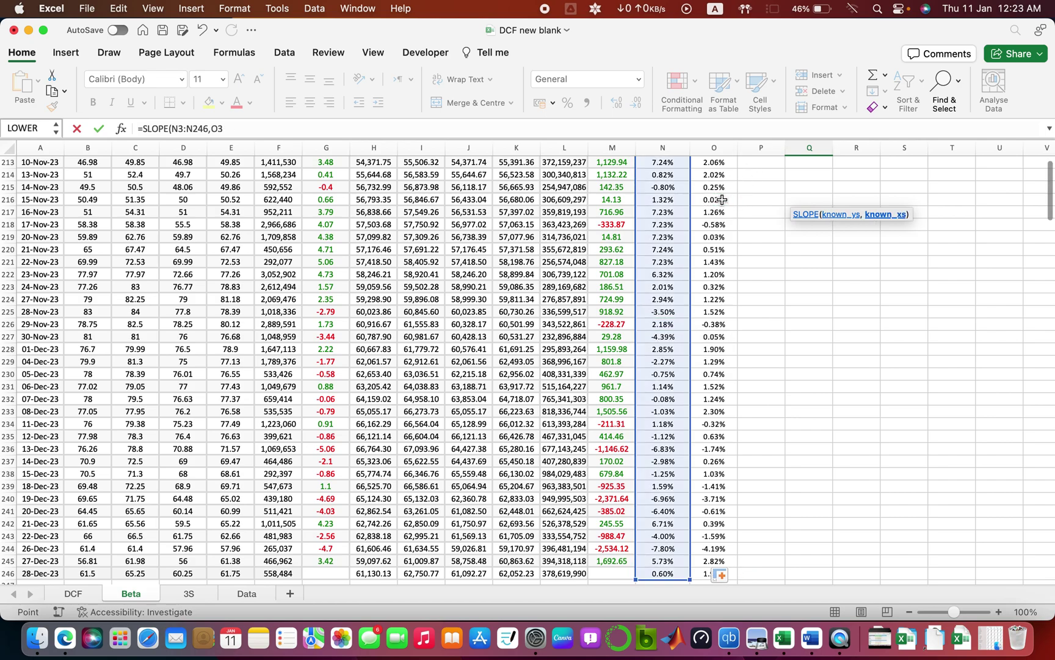
scroll(721, 199, "up", 20)
left_click(722, 199)
key("Up")
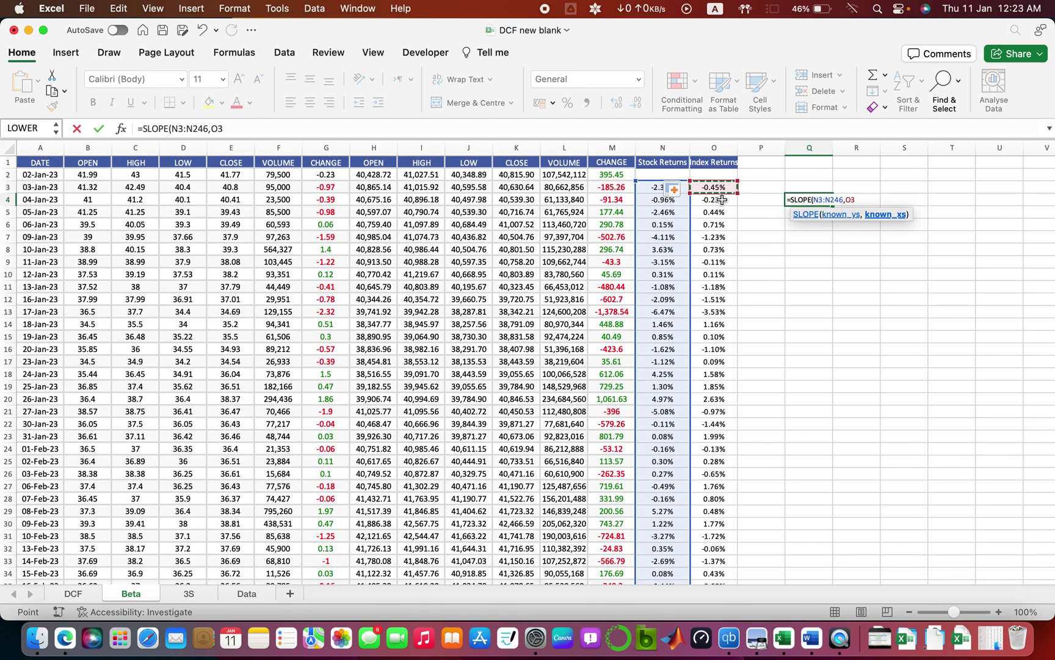
key("super+shift+Down")
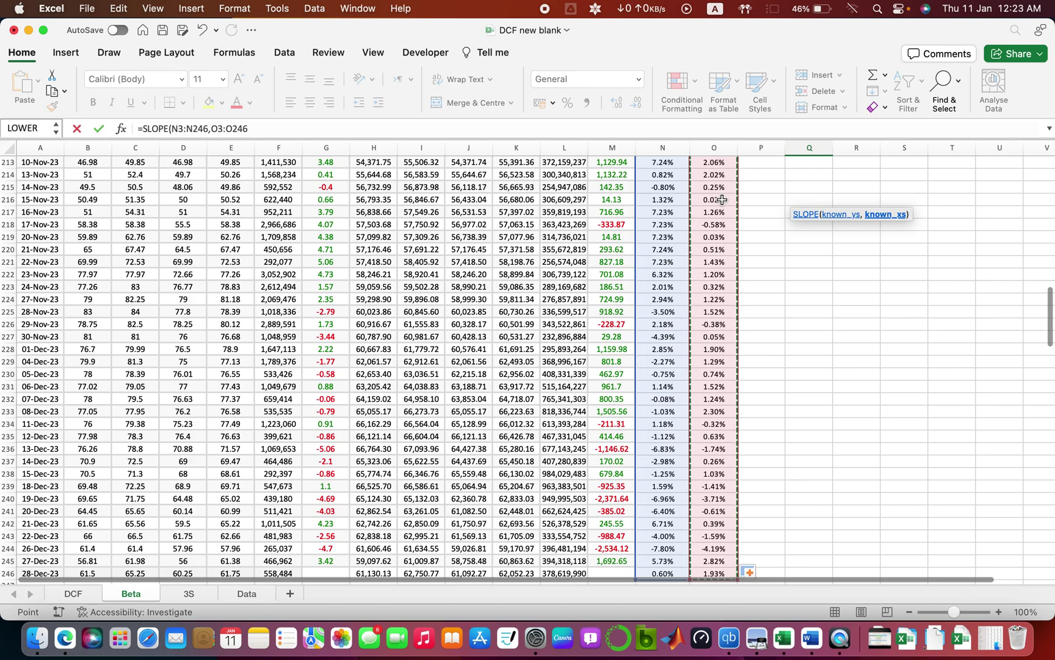
key("Return")
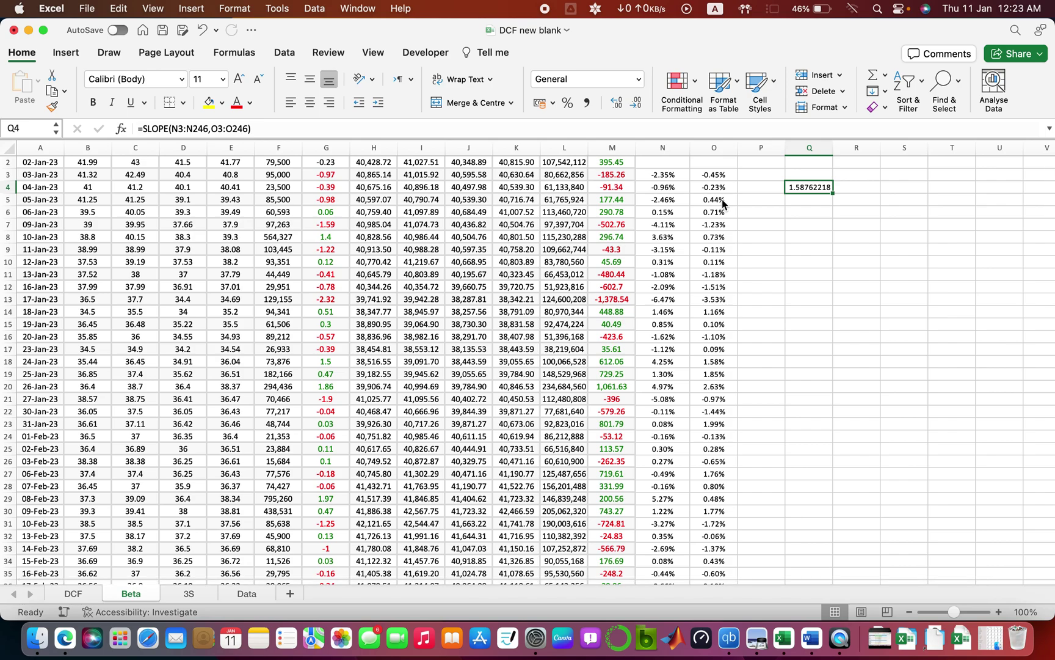
scroll(761, 365, "up", 1)
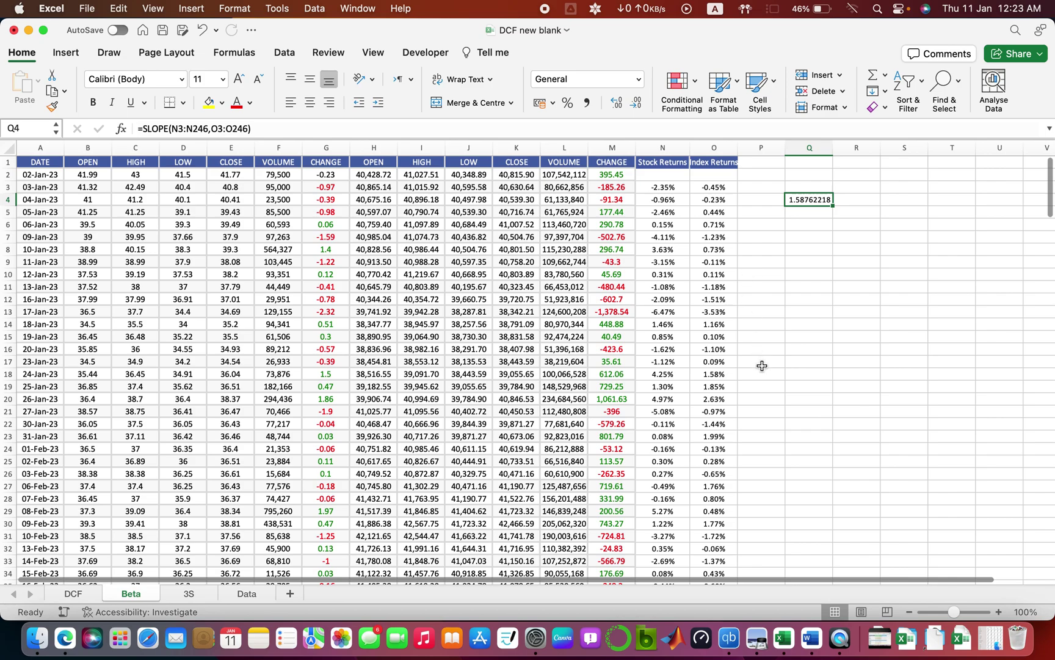